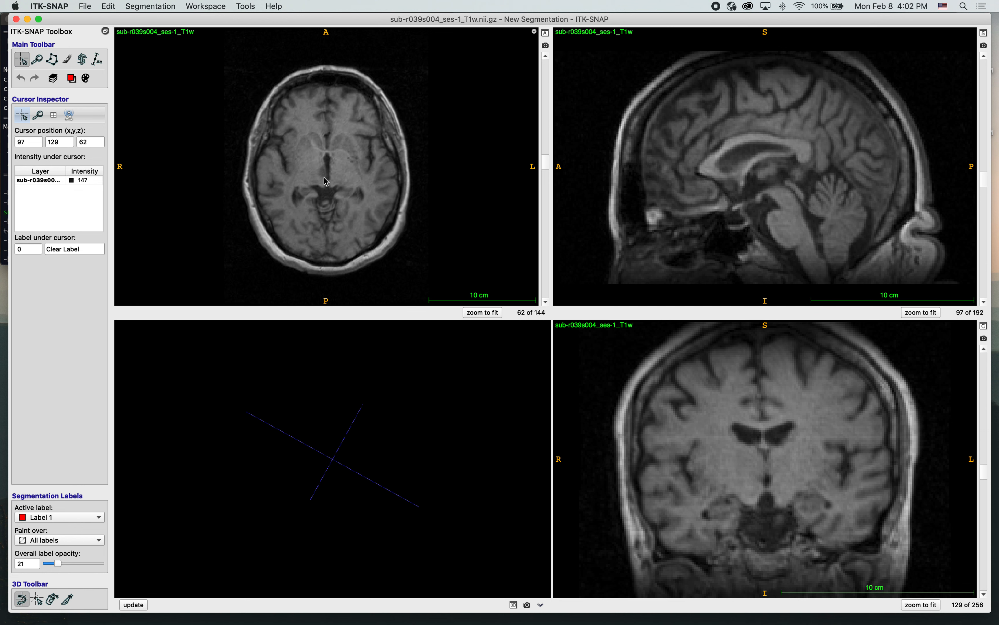
Show only the axial view at slice 63 and zoom in on the dark lesion beside the midline
mouse_move(545, 167)
mouse_down()
mouse_move(536, 212)
mouse_move(535, 164)
mouse_up()
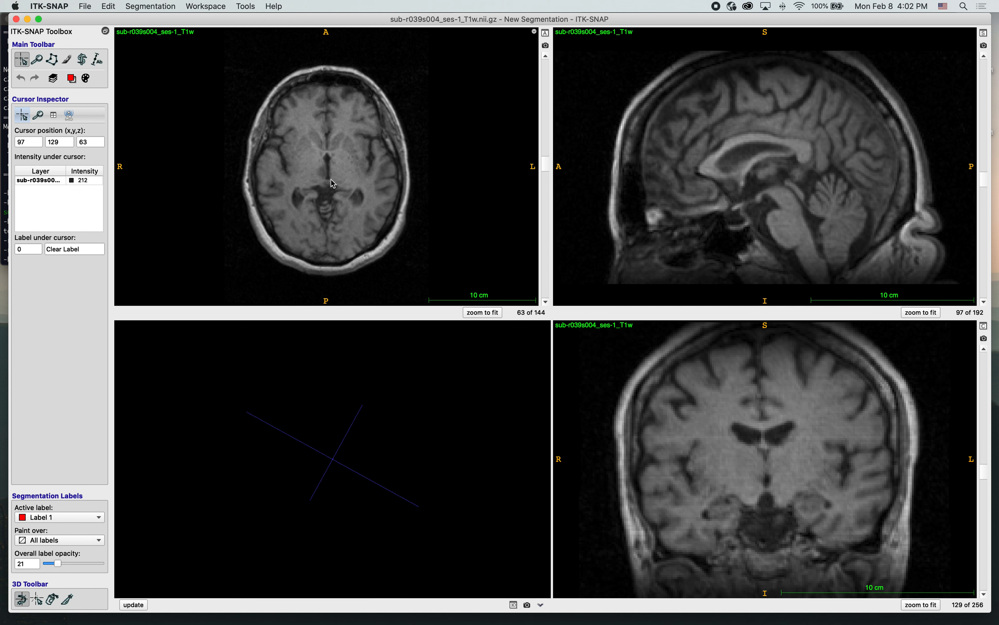
click(547, 35)
drag(693, 20, 556, 19)
drag(713, 140, 957, 136)
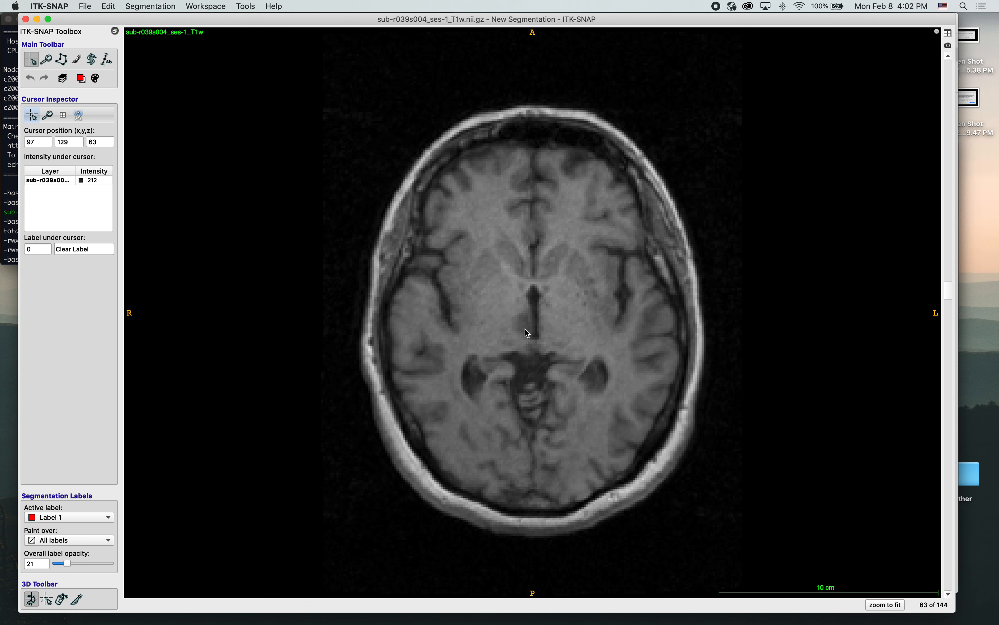
scroll(528, 323, up, 5)
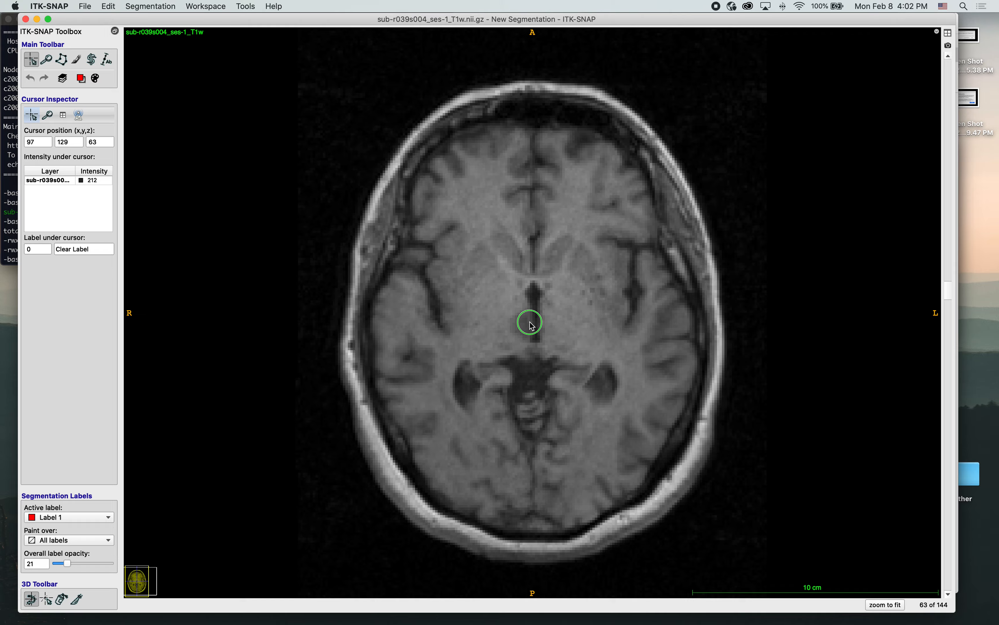
scroll(558, 320, down, 8)
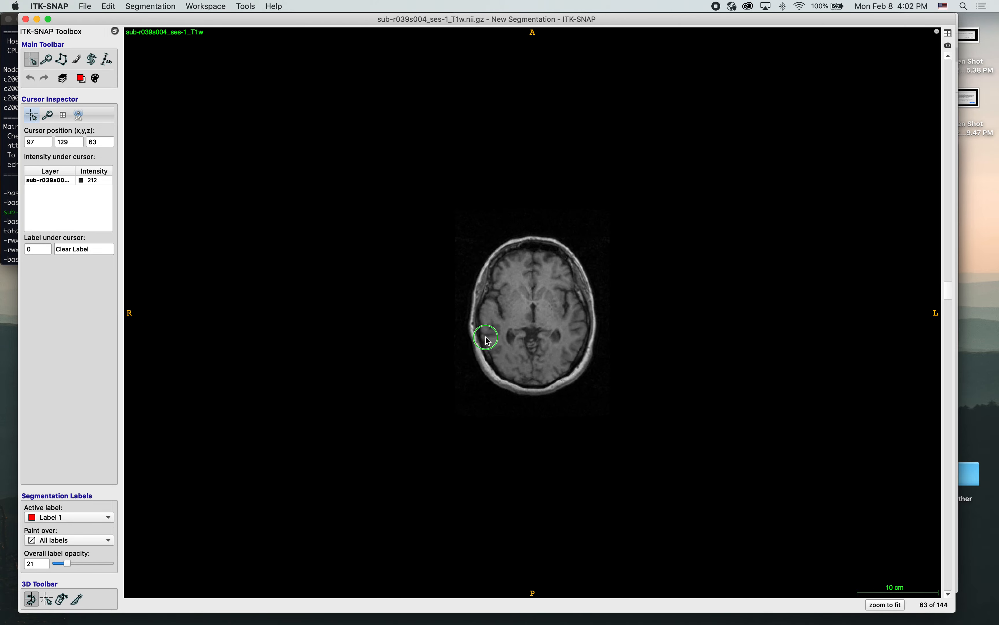
scroll(488, 336, up, 10)
scroll(531, 296, down, 10)
scroll(537, 327, up, 10)
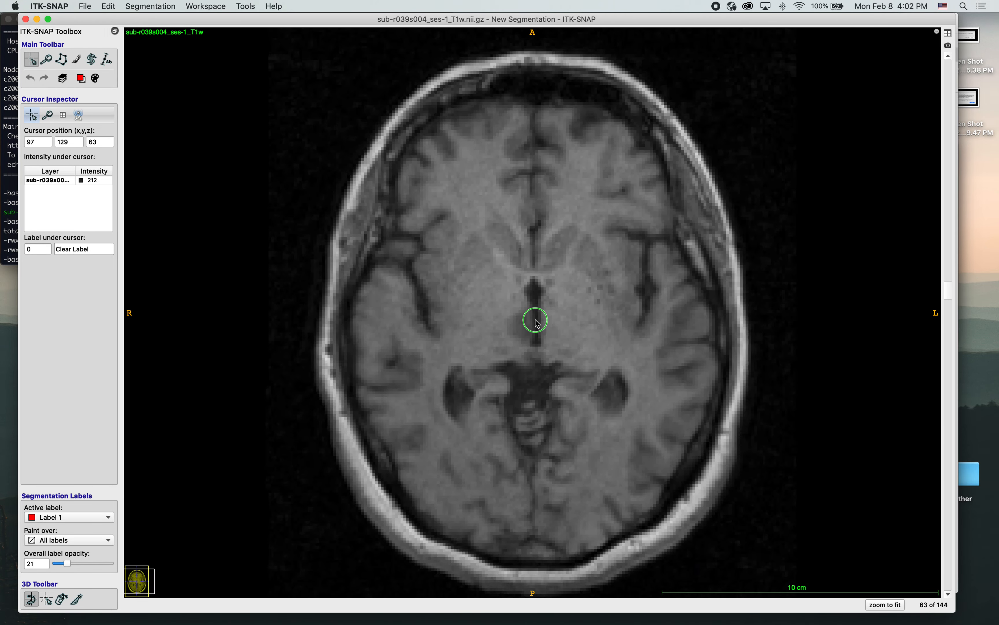
Outline the lesion beside the third ventricle on axial slice 63 with a smooth-curve polygon and fill it with Label 1
click(61, 59)
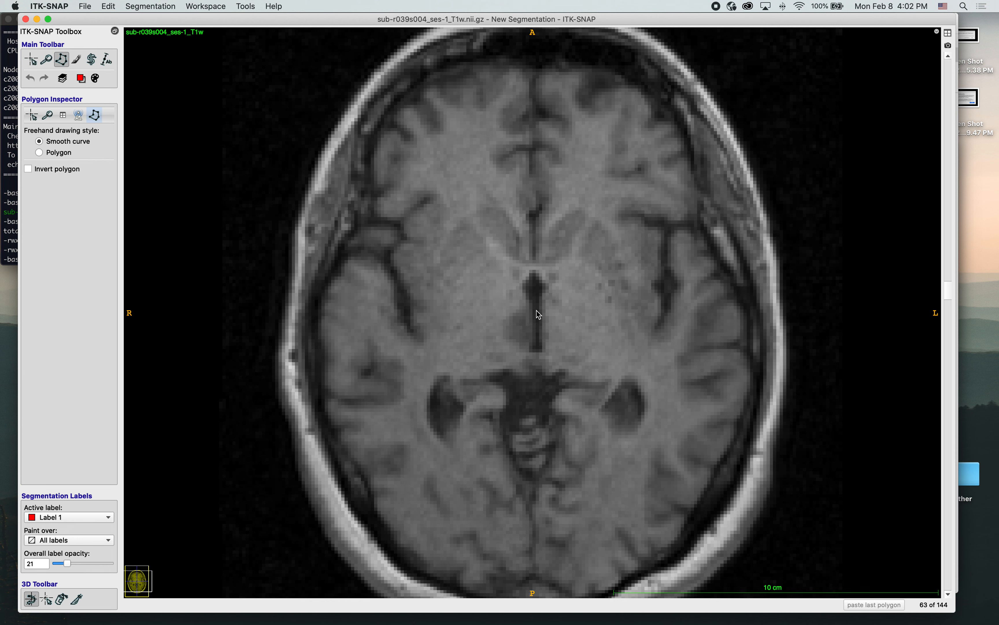
mouse_move(532, 322)
mouse_down()
mouse_move(524, 302)
mouse_move(501, 336)
mouse_move(528, 348)
mouse_move(533, 327)
mouse_up()
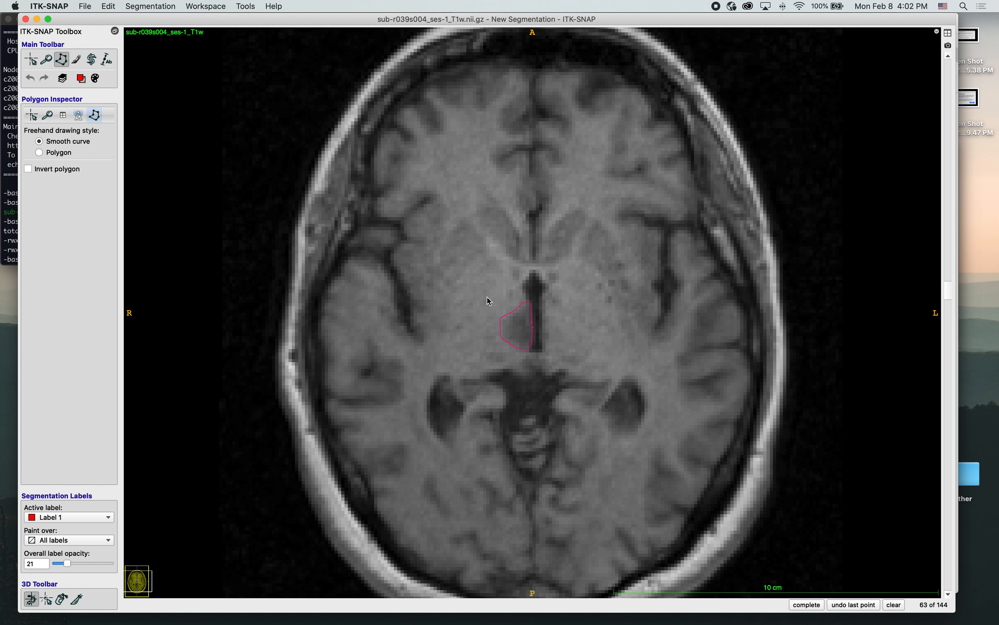
right_click(554, 325)
click(806, 604)
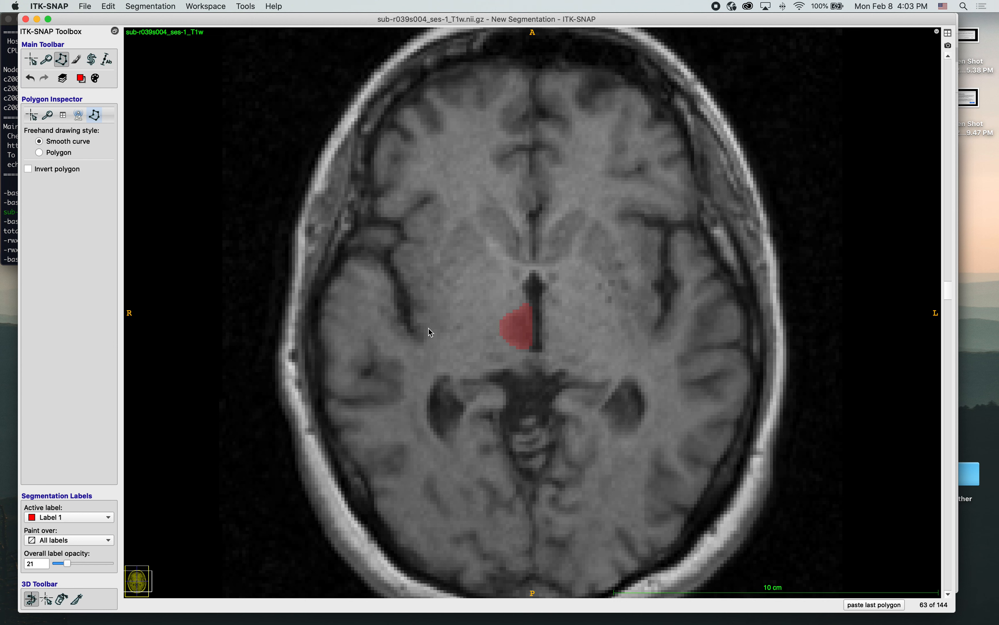
Outline the lesion on axial slice 61, fill it with Label 1, and extend the filled area along the ventricle edge
click(948, 57)
click(949, 57)
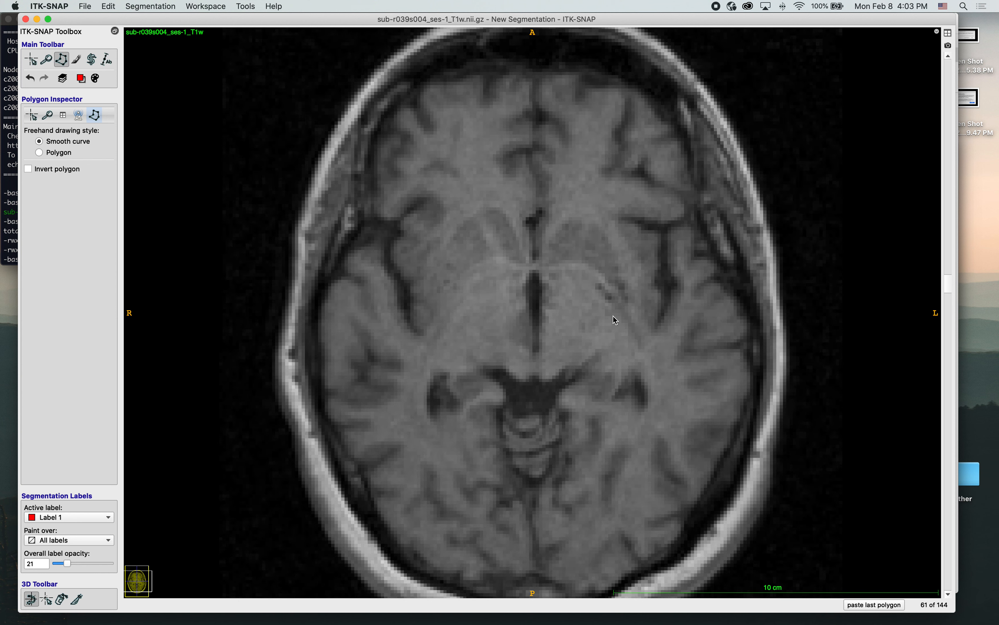
mouse_move(530, 345)
mouse_down()
mouse_move(529, 308)
mouse_move(508, 333)
mouse_move(517, 349)
mouse_move(532, 349)
mouse_up()
key(Return)
key(Return)
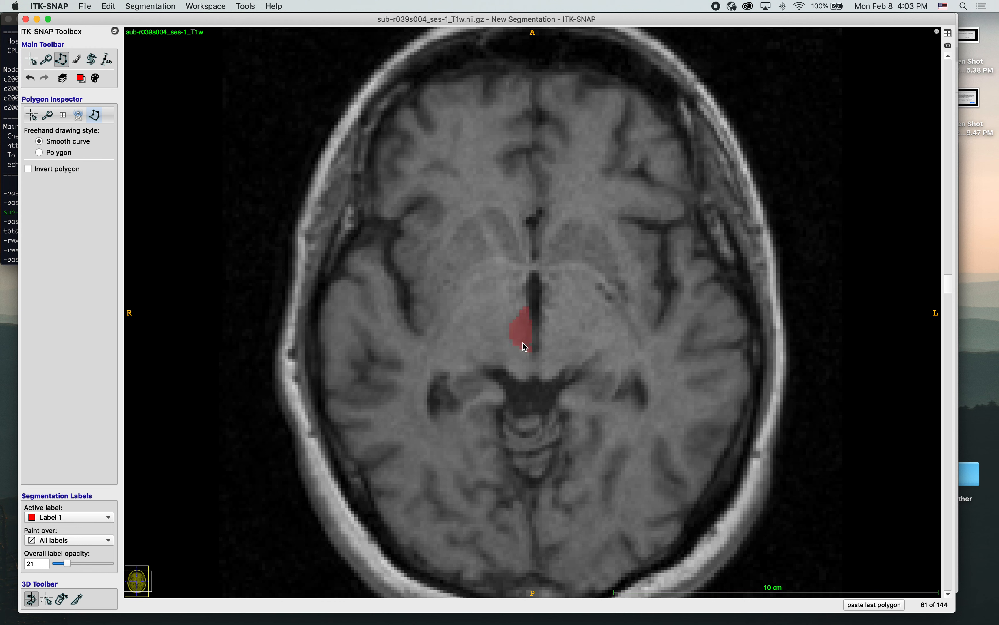
drag(528, 340, 536, 343)
key(Return)
key(Return)
Outline the lowest part of the lesion on axial slice 60 and fill it with Label 1
click(948, 57)
click(948, 57)
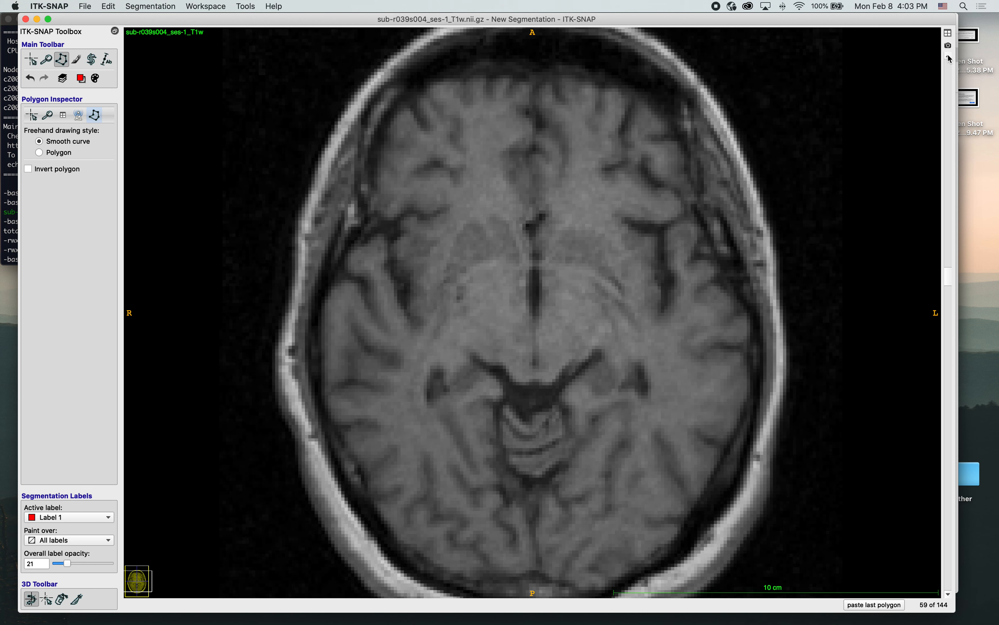
click(949, 594)
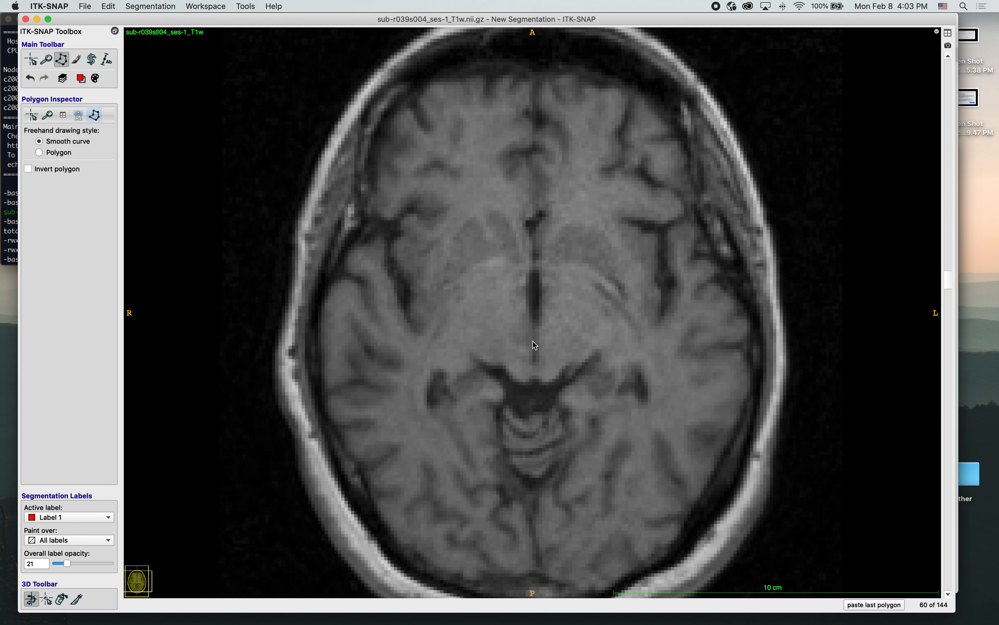
mouse_move(532, 342)
mouse_down()
mouse_move(529, 328)
mouse_move(532, 341)
mouse_up()
key(Return)
Outline the rounded lesion on axial slice 65 and fill it with Label 1
click(949, 594)
click(949, 594)
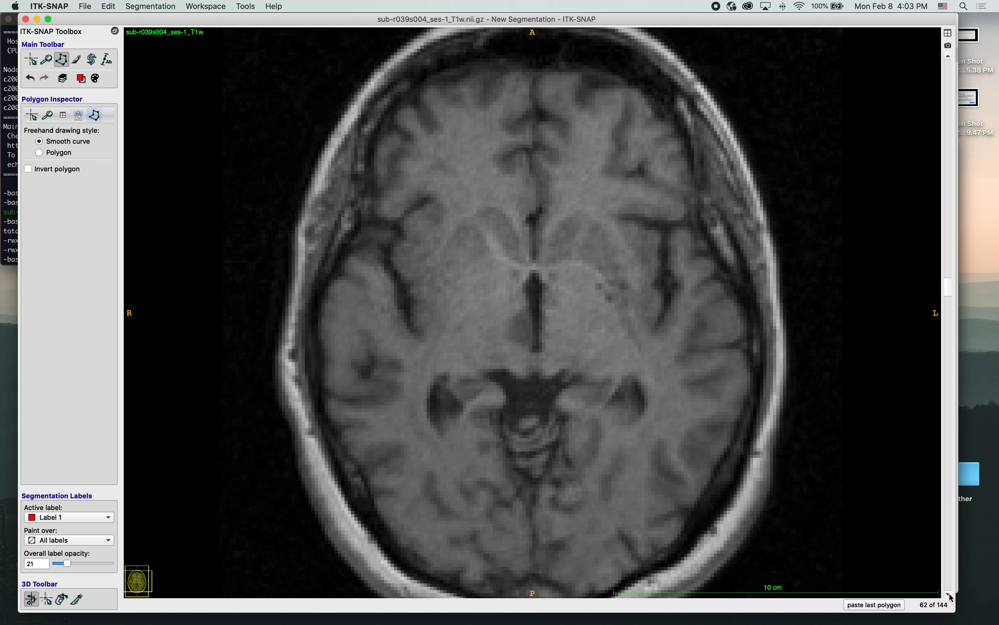
click(949, 58)
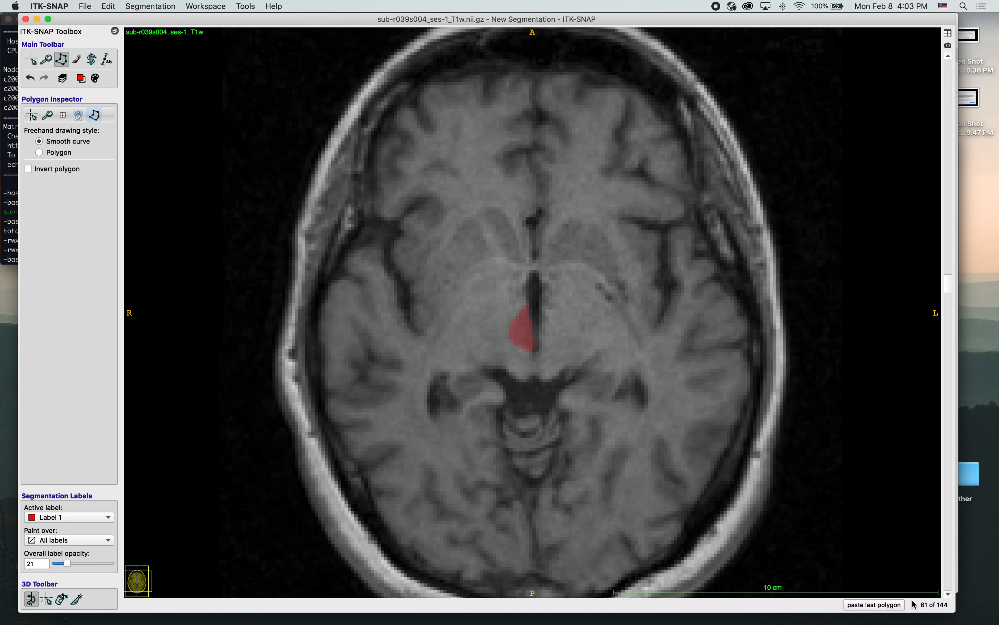
click(949, 595)
click(949, 595)
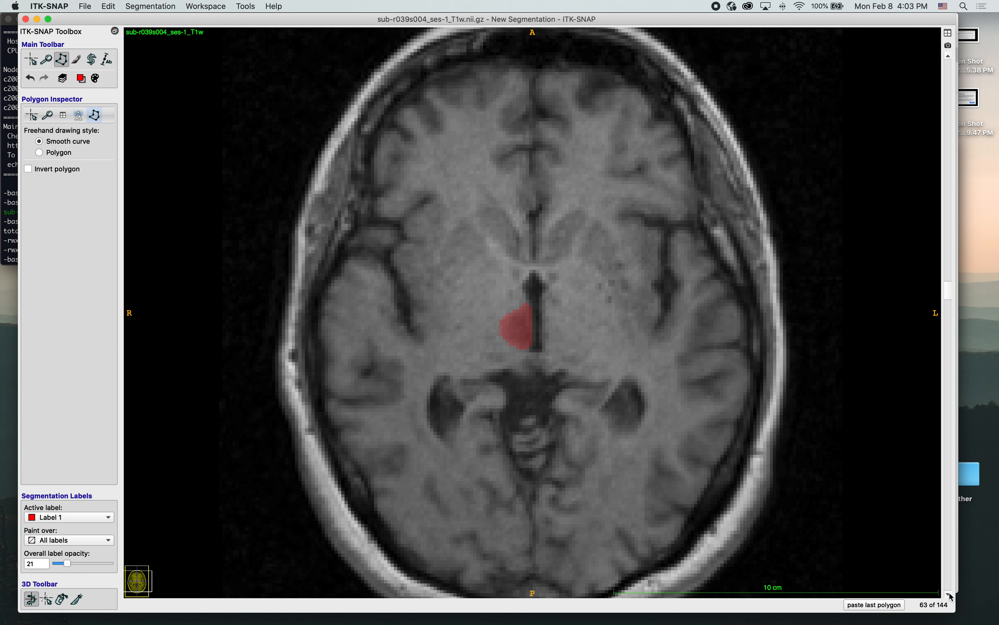
click(949, 595)
click(950, 595)
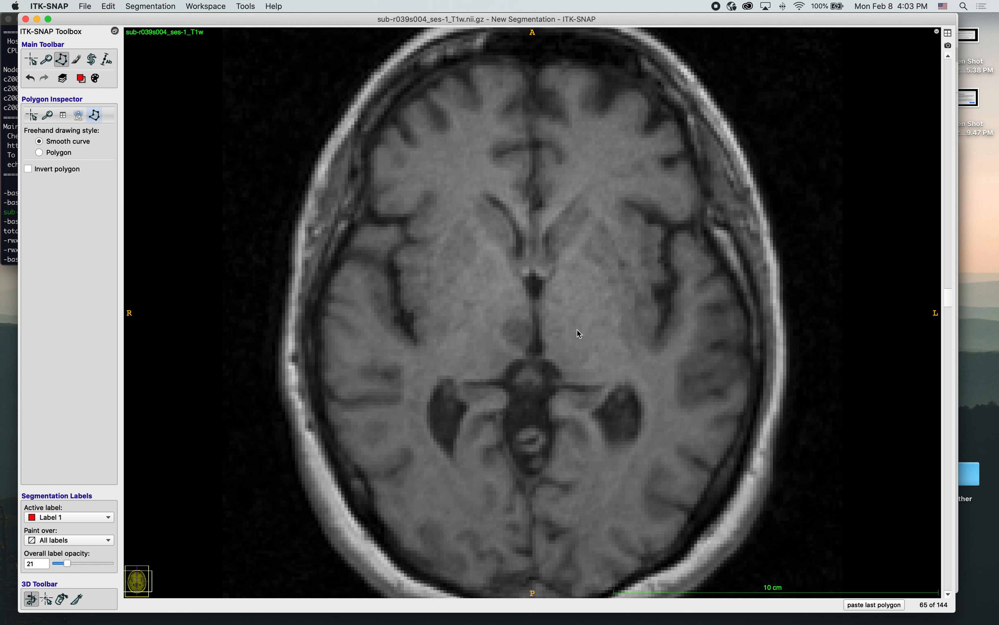
mouse_move(526, 350)
mouse_down()
mouse_move(531, 323)
mouse_move(504, 324)
mouse_move(500, 336)
mouse_move(523, 351)
mouse_up()
key(Return)
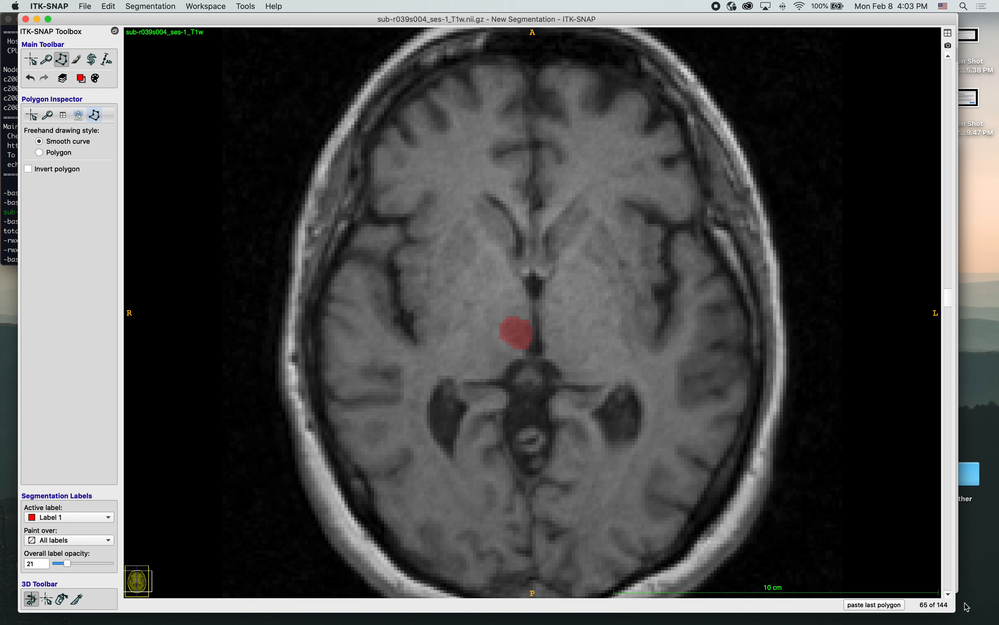
Outline the lesion on axial slice 67 and fill it with Label 1
click(948, 594)
click(949, 593)
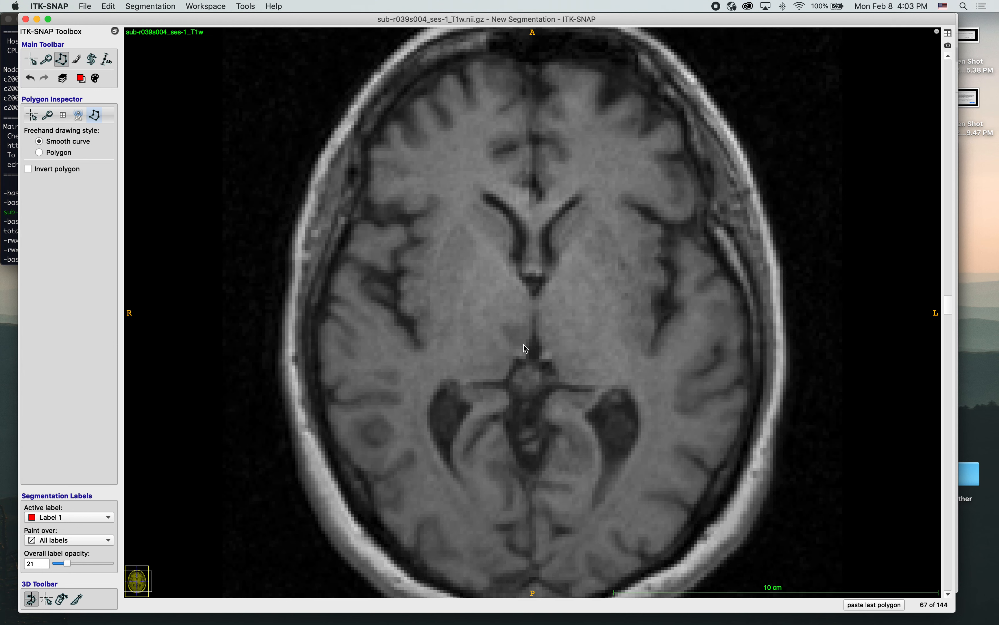
mouse_move(524, 347)
mouse_down()
mouse_move(532, 335)
mouse_move(505, 319)
mouse_move(500, 337)
mouse_move(525, 350)
mouse_up()
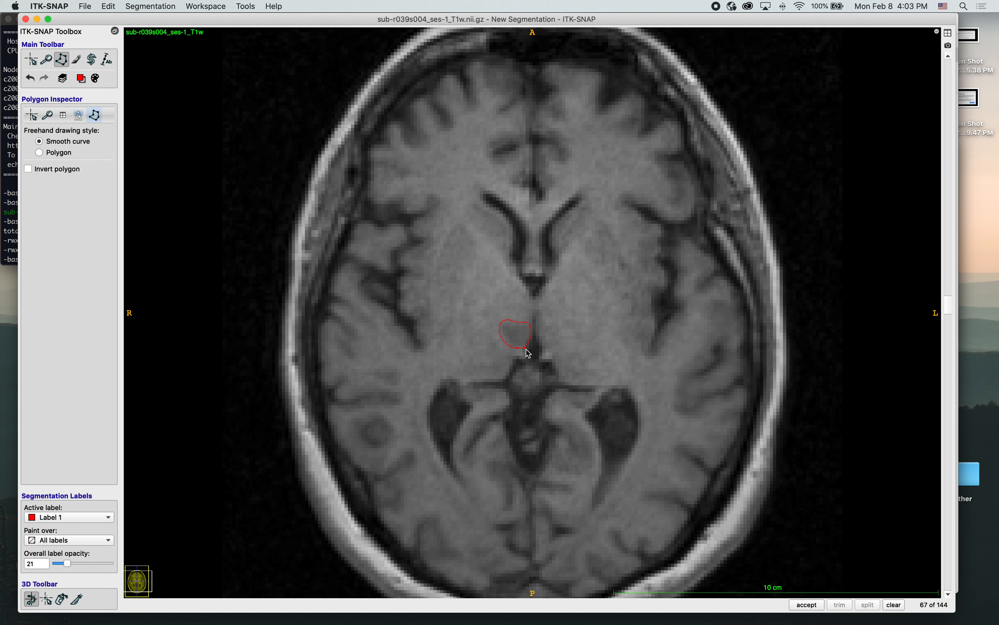
key(Return)
Outline the small remaining part of the lesion on axial slice 69 and fill it with Label 1
click(949, 594)
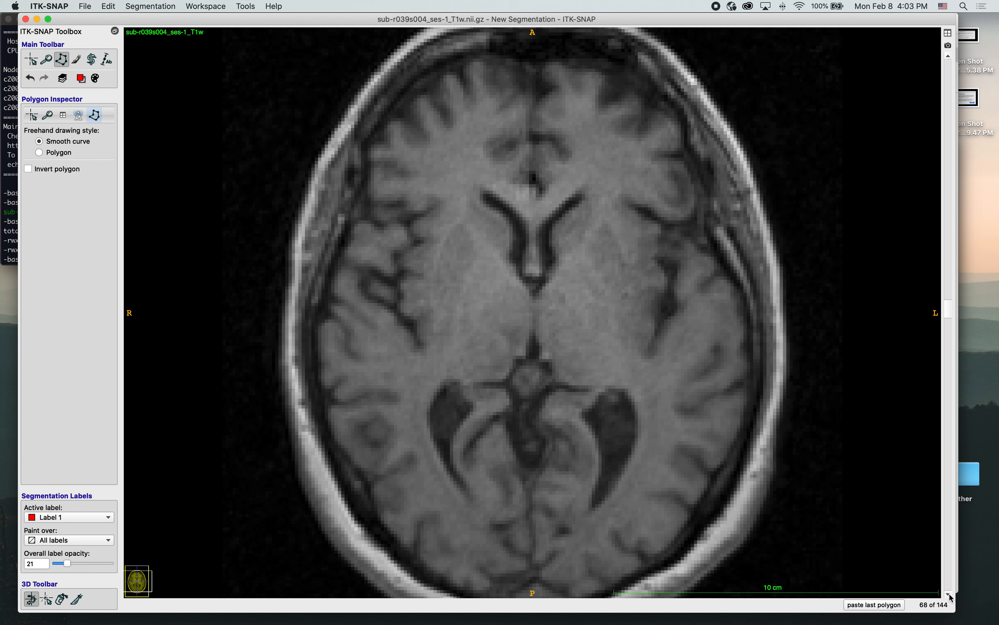
click(949, 595)
mouse_move(518, 339)
mouse_down()
mouse_move(502, 332)
mouse_move(509, 341)
mouse_up()
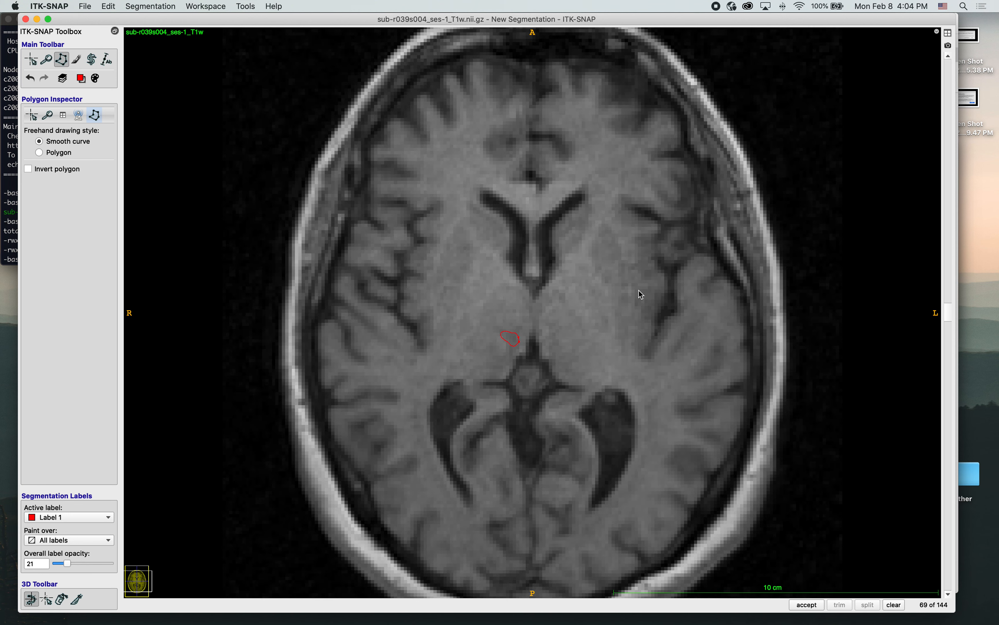
key(Return)
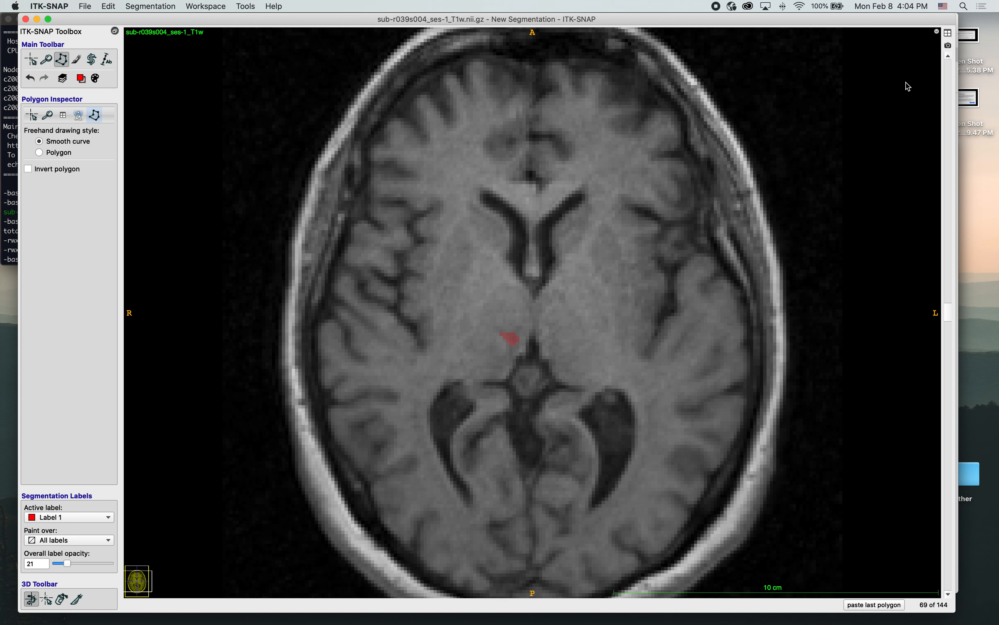
Show only the coronal view and examine the gaps between the drawn label slices at coronal slice 125
click(947, 34)
click(826, 327)
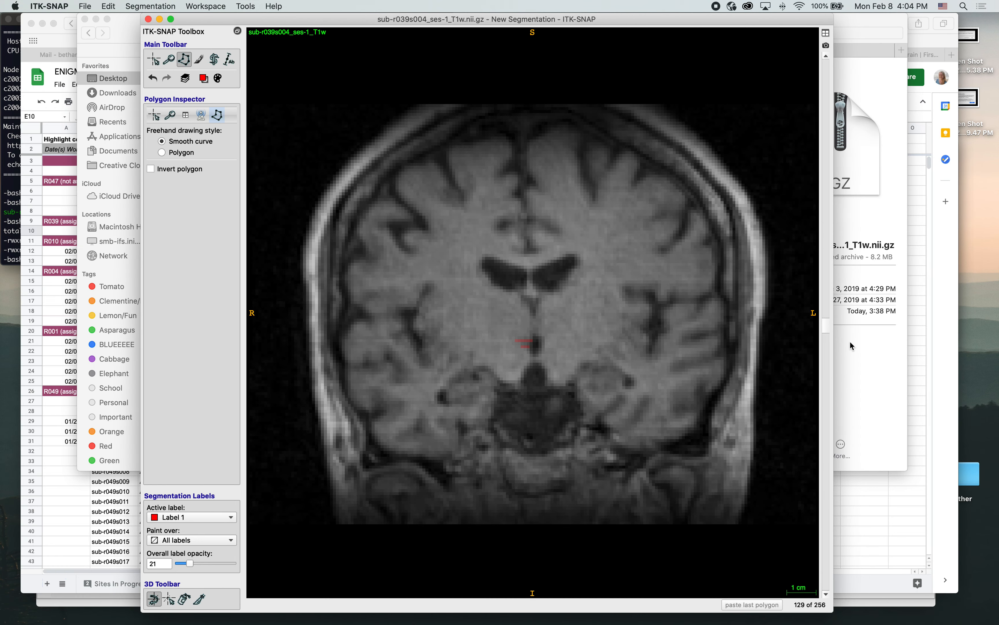
drag(830, 325, 829, 317)
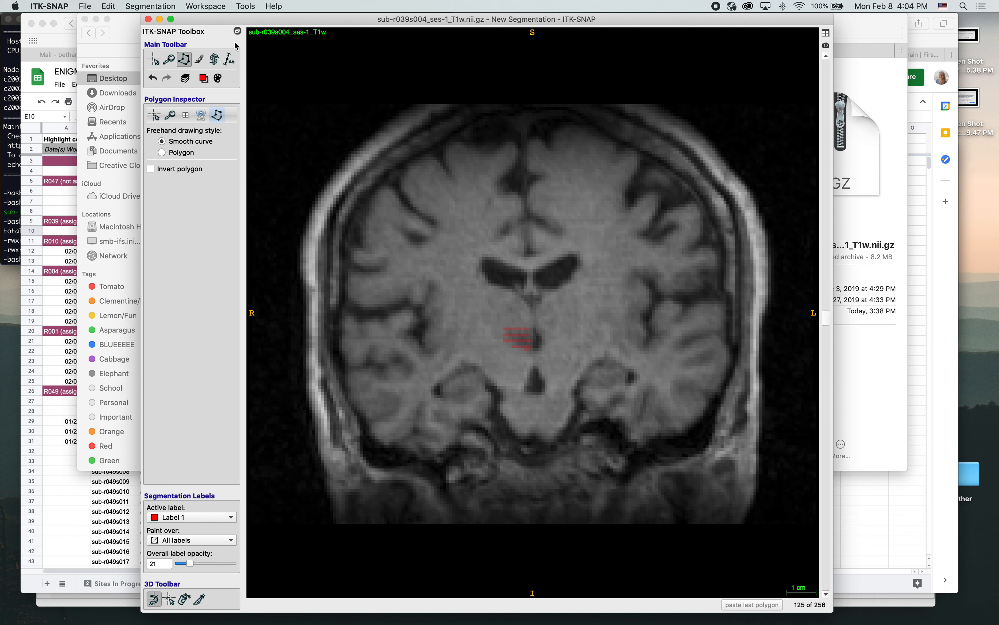
Fill the gaps between the drawn slices by interpolating the single label Label 1 with Label 1, and close the dialog
click(208, 6)
mouse_move(246, 4)
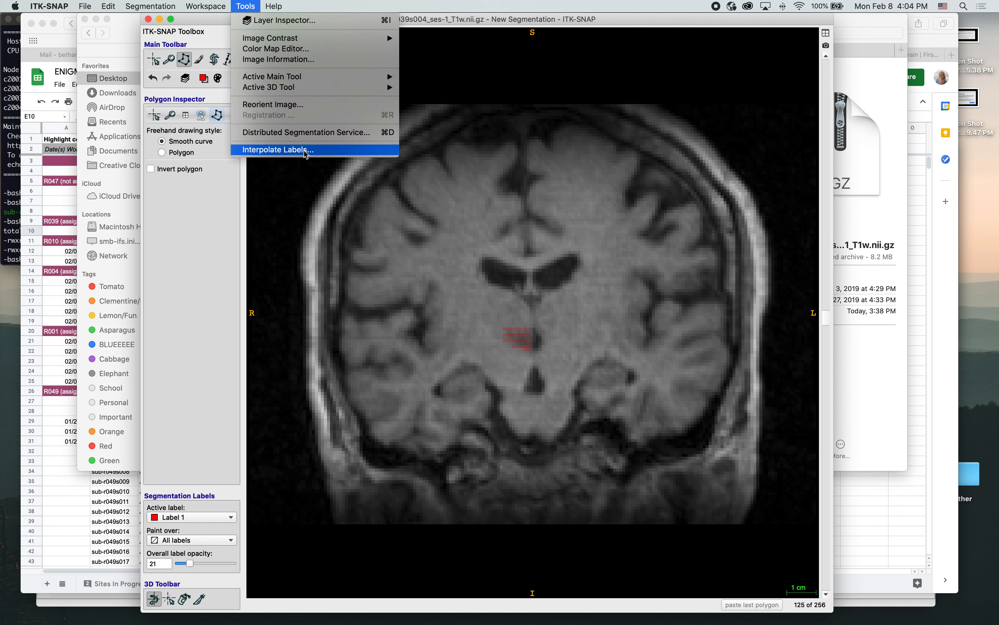
click(328, 154)
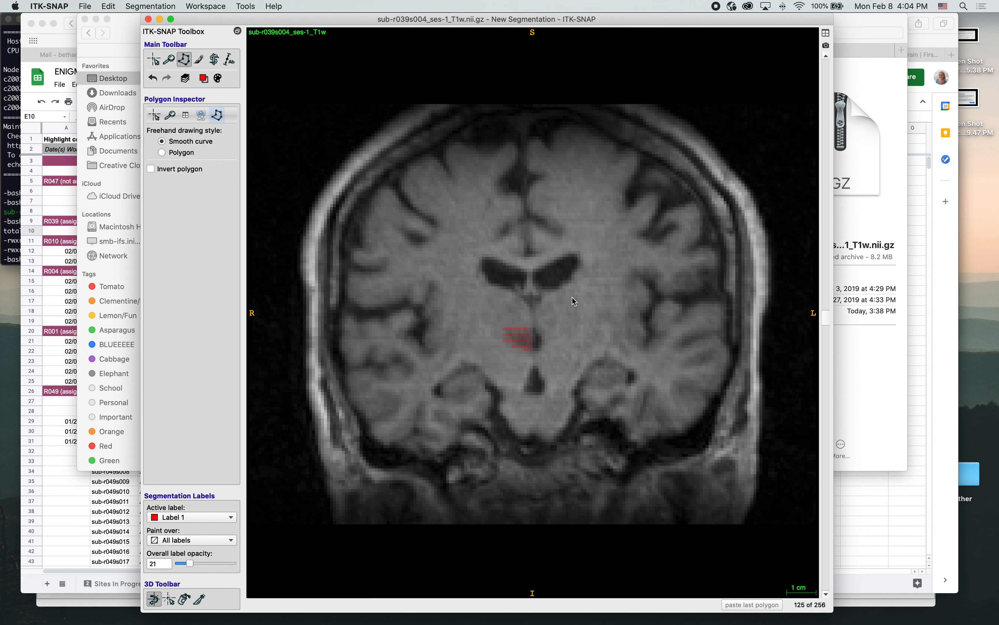
click(504, 461)
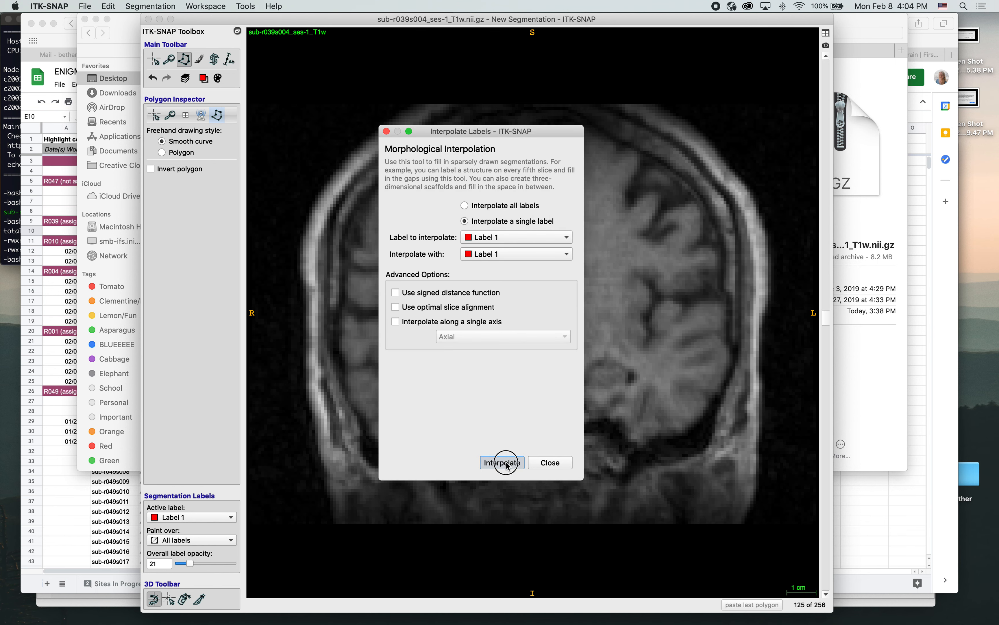
drag(542, 132, 811, 118)
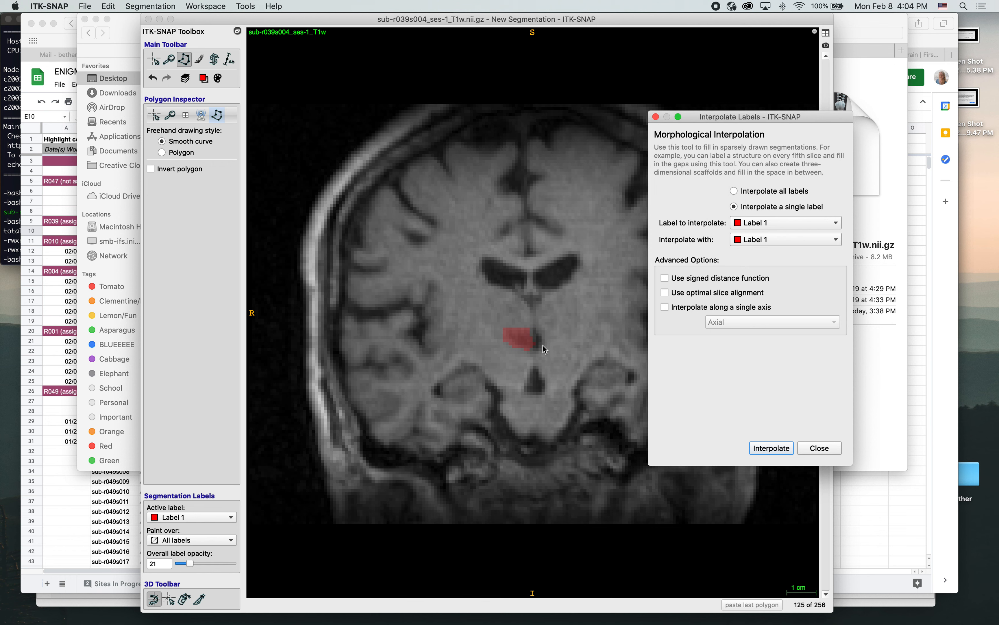
click(819, 448)
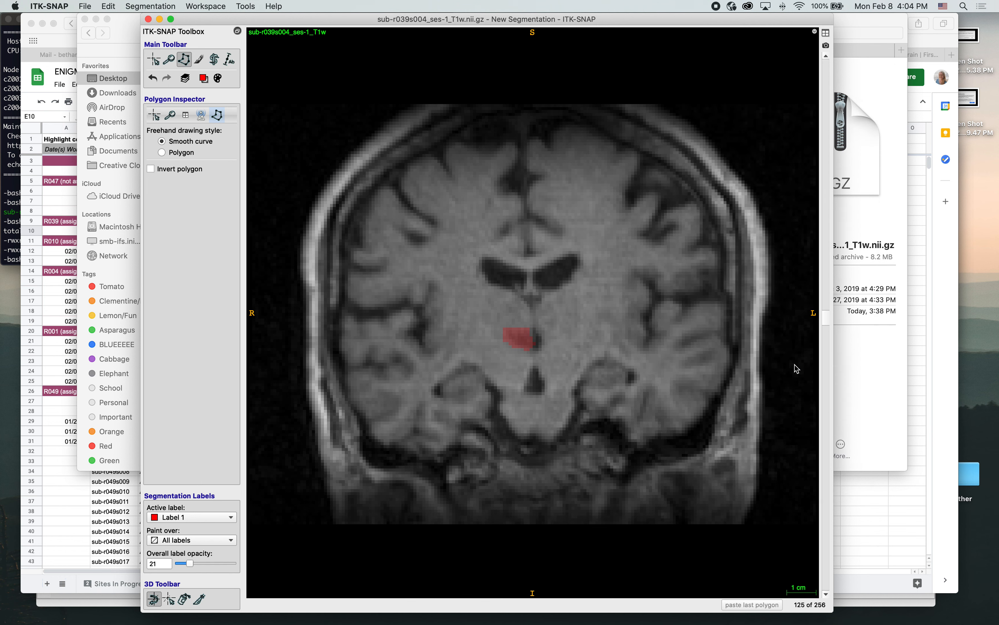
Review the interpolated segmentation in the axial view at slice 64 and in the enlarged coronal view at slice 121
click(825, 33)
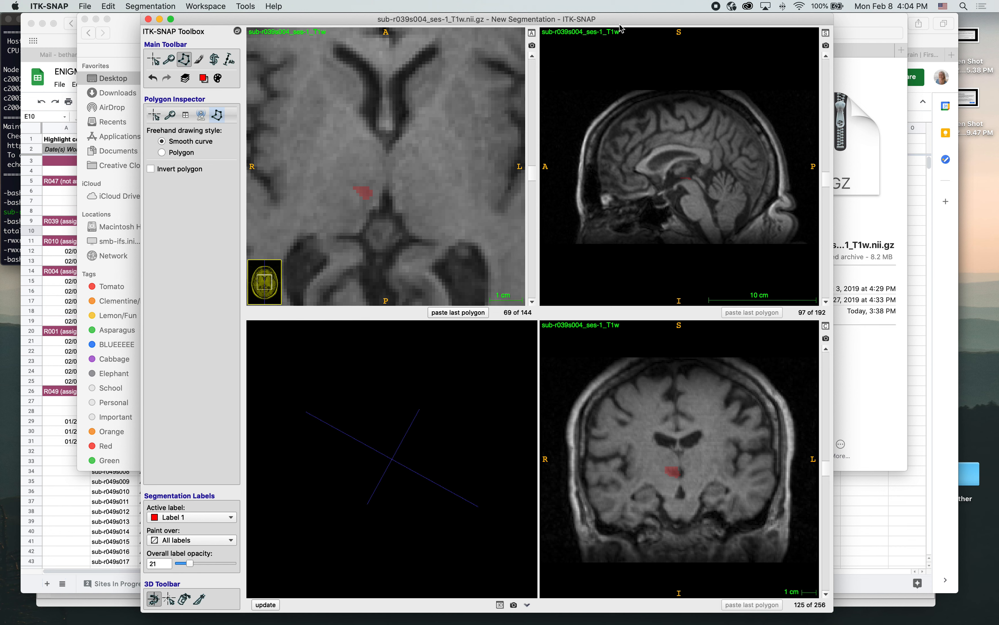
click(533, 33)
drag(828, 317, 811, 298)
click(825, 33)
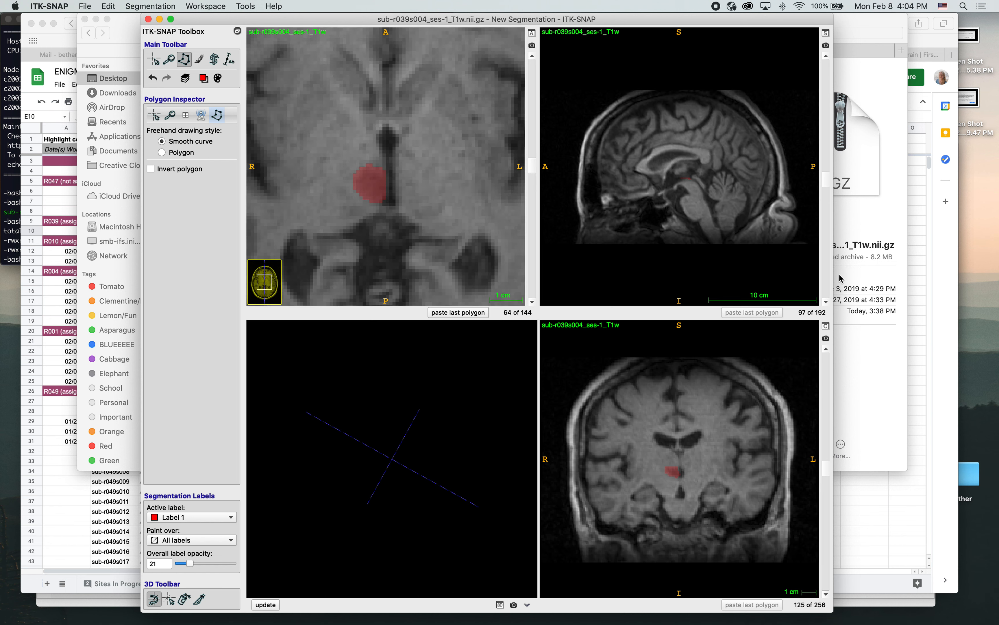
click(825, 326)
mouse_move(825, 317)
mouse_down()
mouse_move(827, 331)
mouse_move(825, 310)
mouse_up()
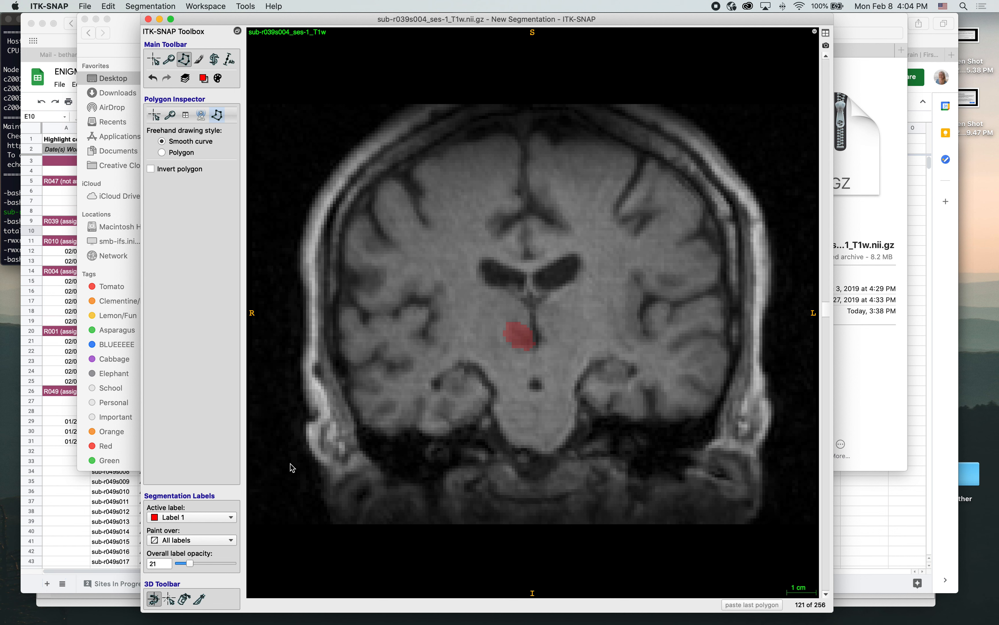
Set the overall label opacity to 19 and repeatedly toggle the segmentation overlay to compare it with the lesion's edges on coronal slice 121
mouse_move(191, 569)
mouse_down()
mouse_move(208, 567)
mouse_move(170, 567)
mouse_move(190, 567)
mouse_up()
key(s)
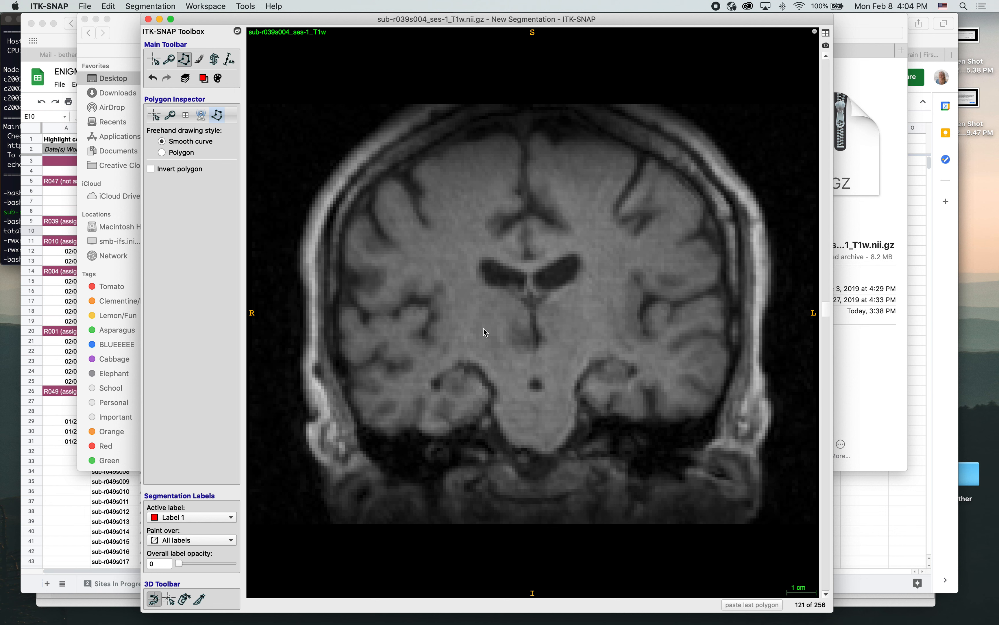
key(s)
key(s)
key(s)
key(s)
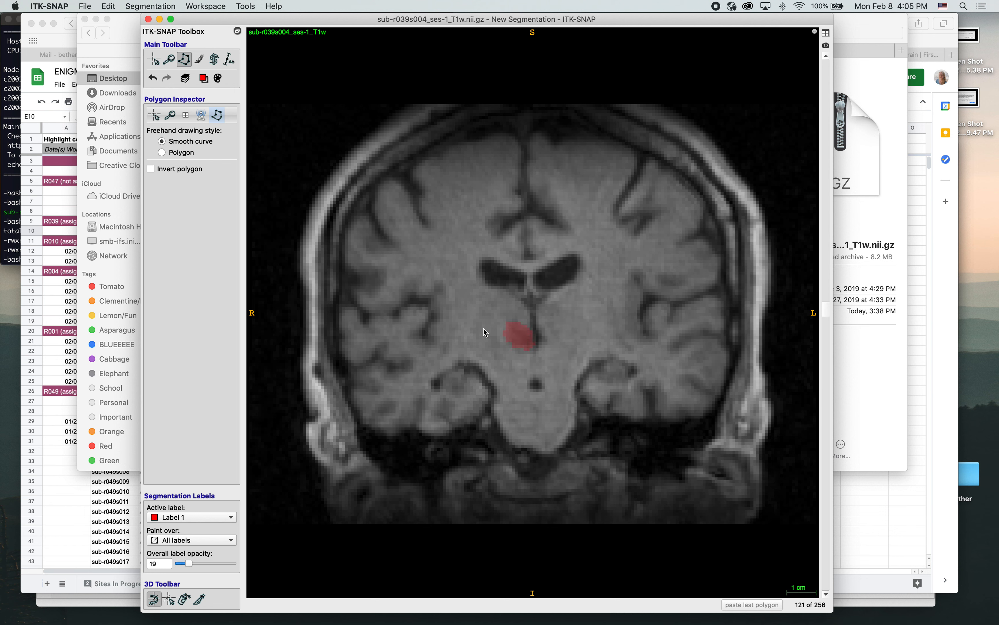
key(s)
key(s)
key(s)
key(s)
key(s)
key(s)
key(s)
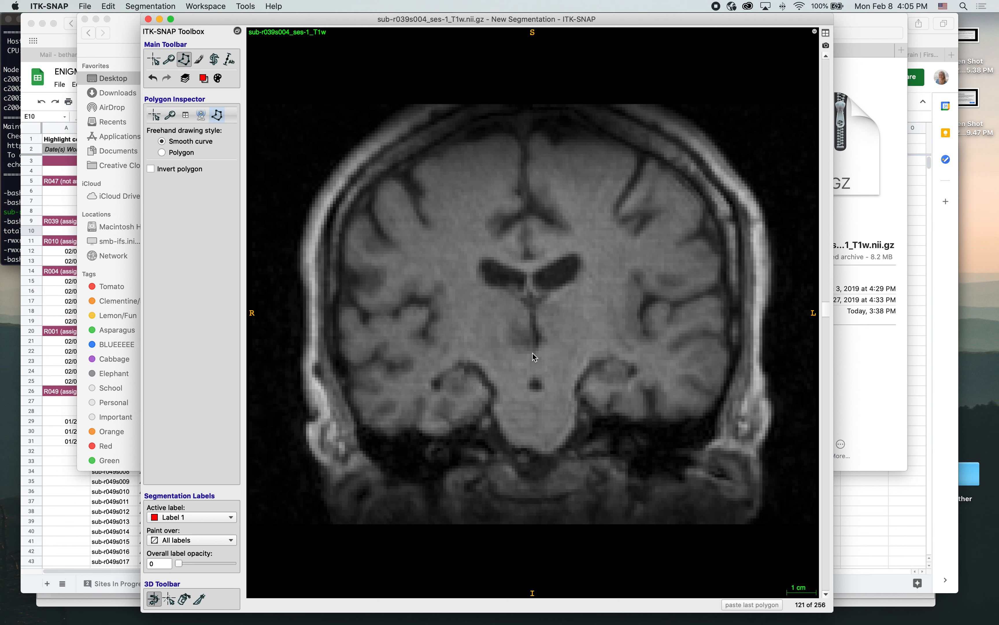
Toggle the segmentation overlay to check the lesion's edges, and add a small Label 1 outline along the mask's lower edge on coronal slice 121
key(s)
key(s)
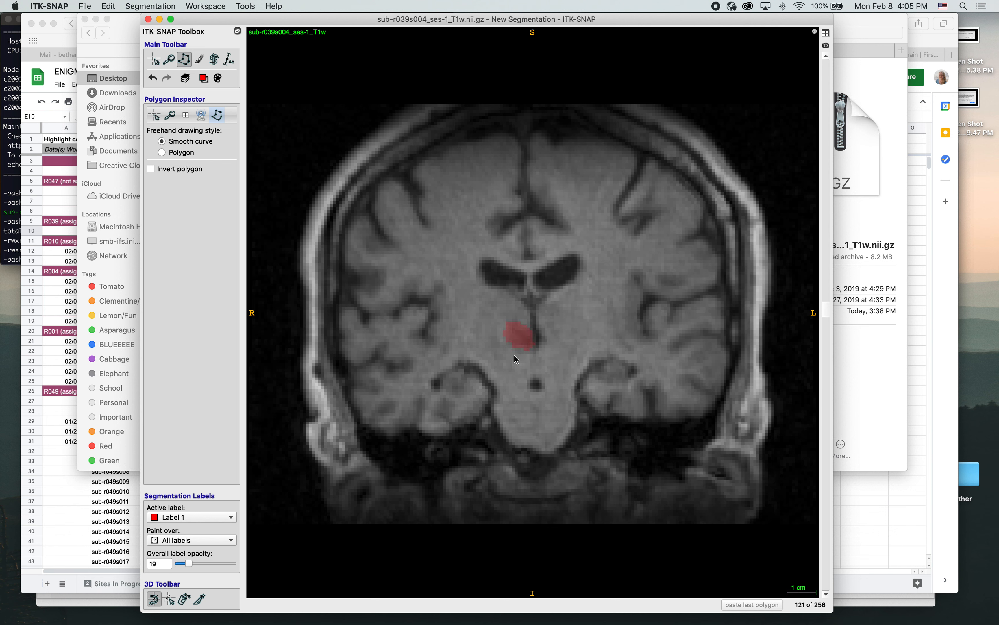
mouse_move(522, 350)
mouse_down()
mouse_move(509, 357)
mouse_move(534, 352)
mouse_up()
key(Return)
Outline a small area beside the mask's ventricle edge on coronal slice 123 with Clear Label to erase label there, and restore the four-view layout
mouse_move(829, 314)
mouse_down()
mouse_move(829, 302)
mouse_move(830, 316)
mouse_up()
drag(830, 321, 829, 317)
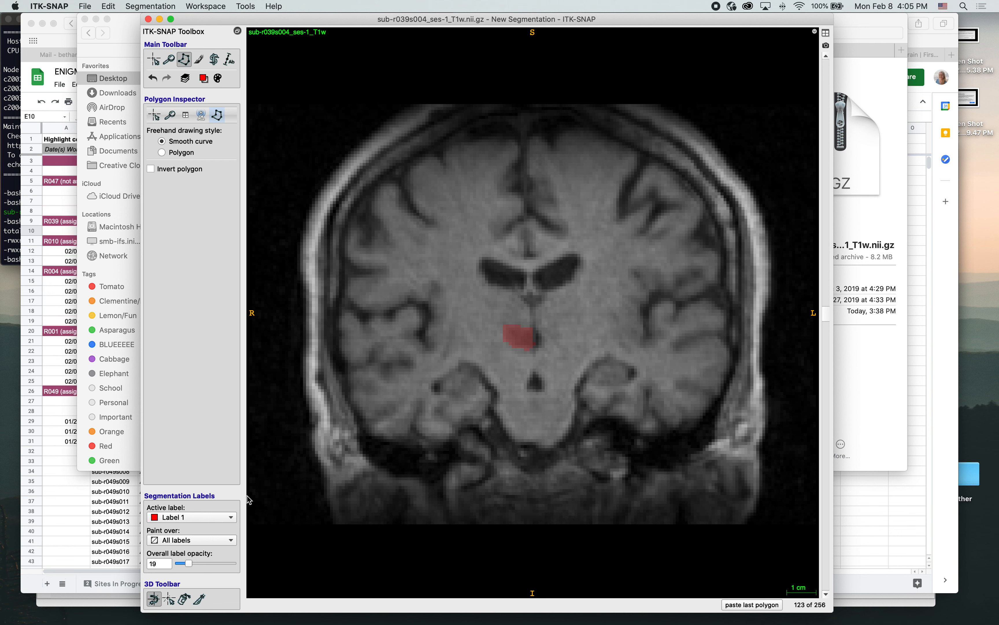
click(202, 516)
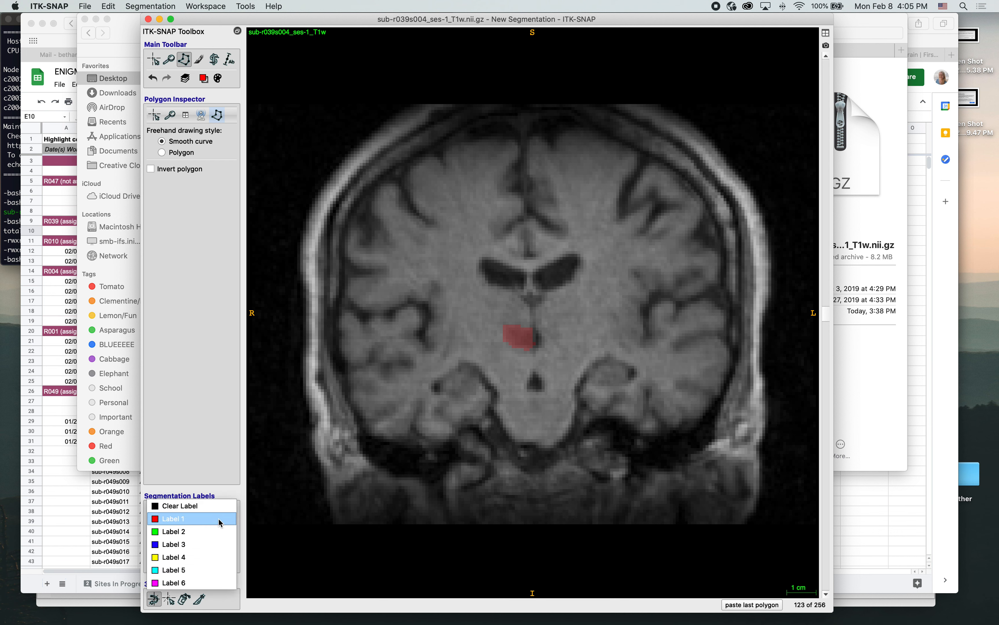
click(219, 523)
click(209, 514)
click(202, 506)
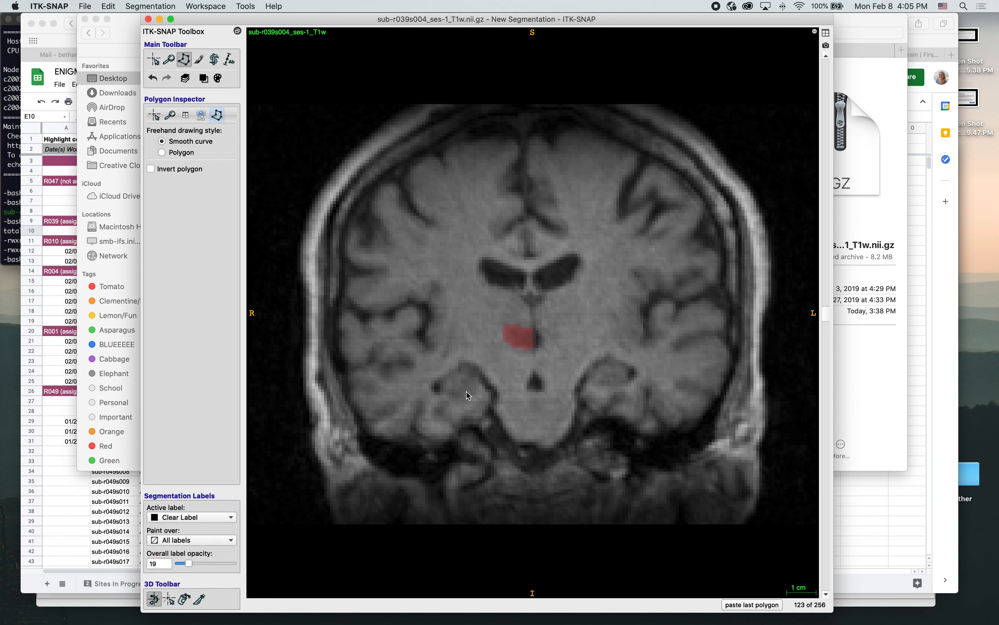
mouse_move(538, 340)
mouse_down()
mouse_move(534, 350)
mouse_move(541, 344)
mouse_up()
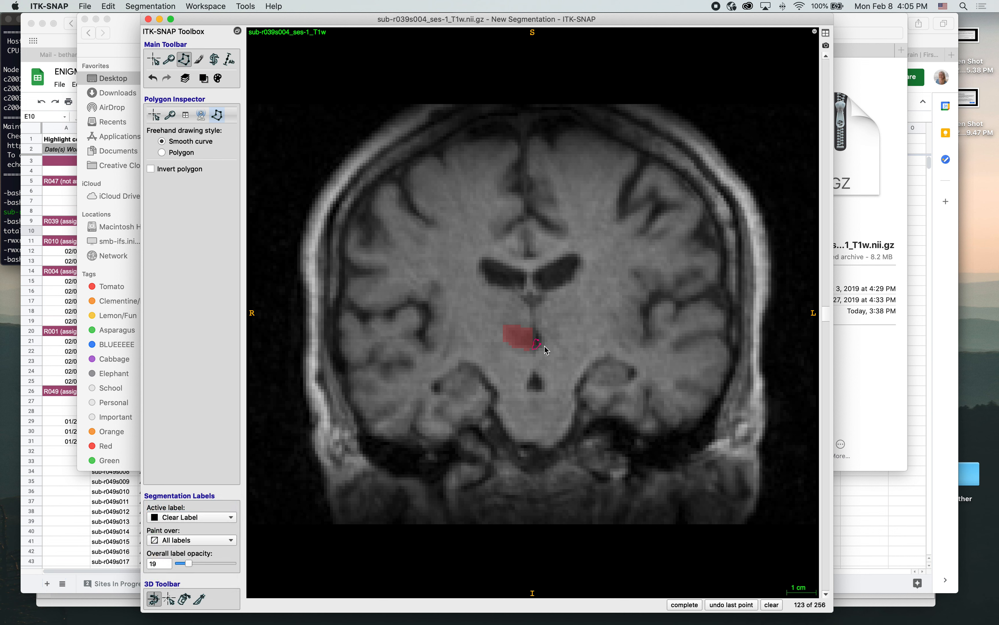
key(Return)
key(Return)
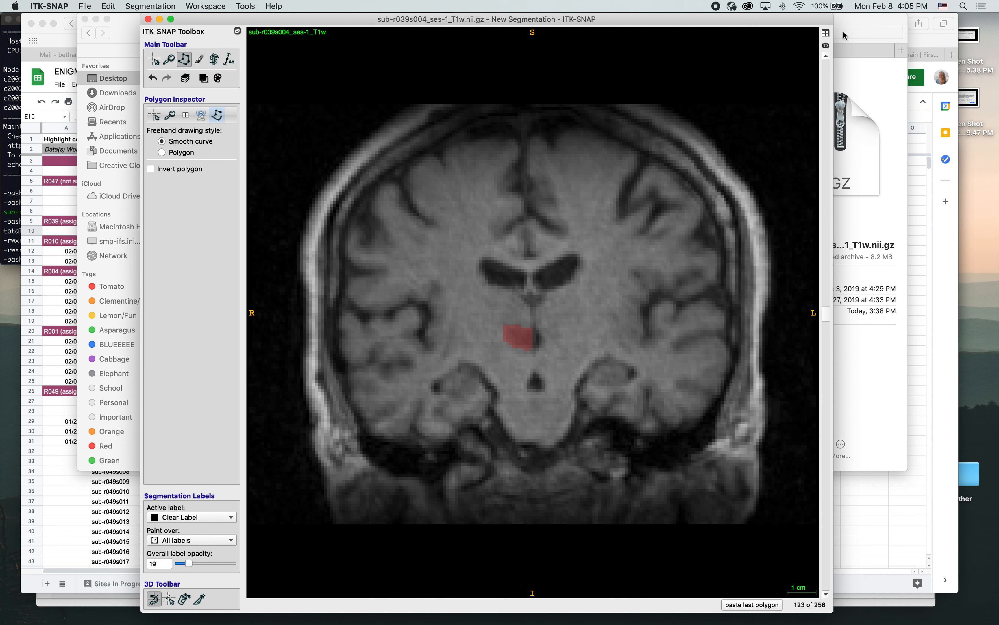
click(826, 33)
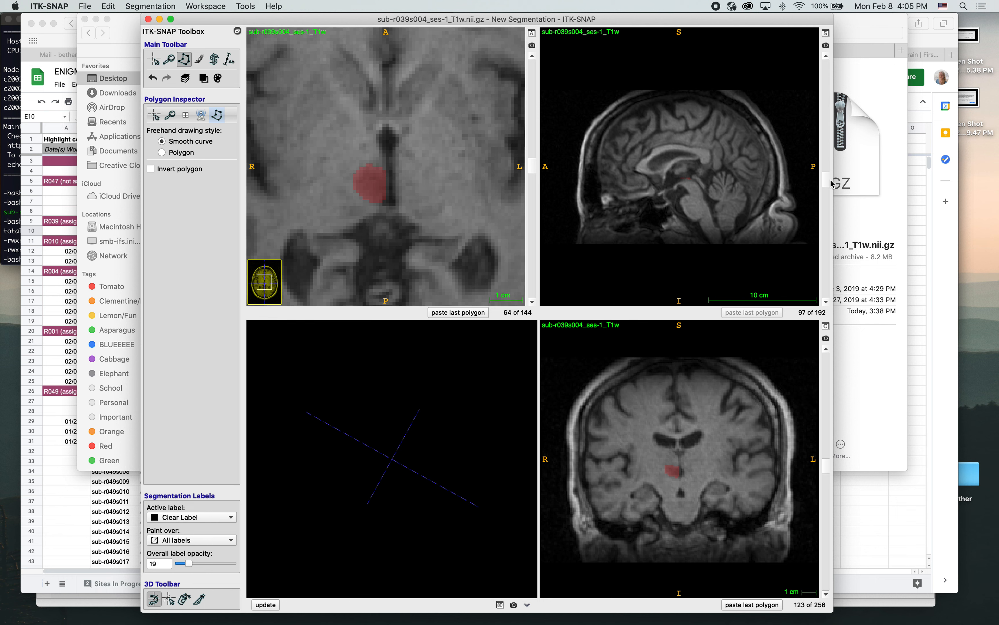
mouse_move(535, 169)
mouse_down()
mouse_move(536, 156)
mouse_move(535, 168)
mouse_up()
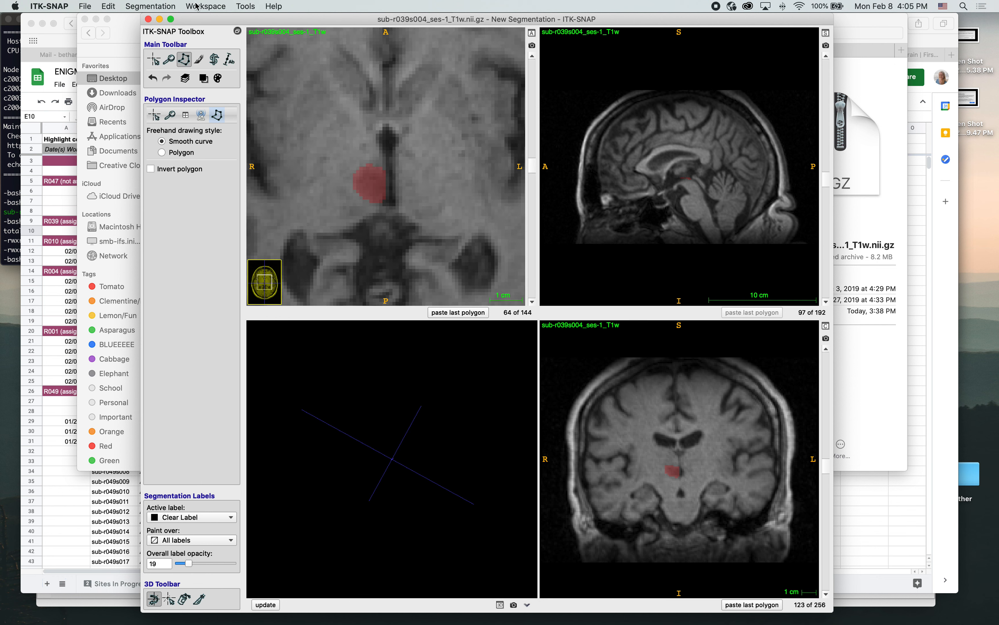